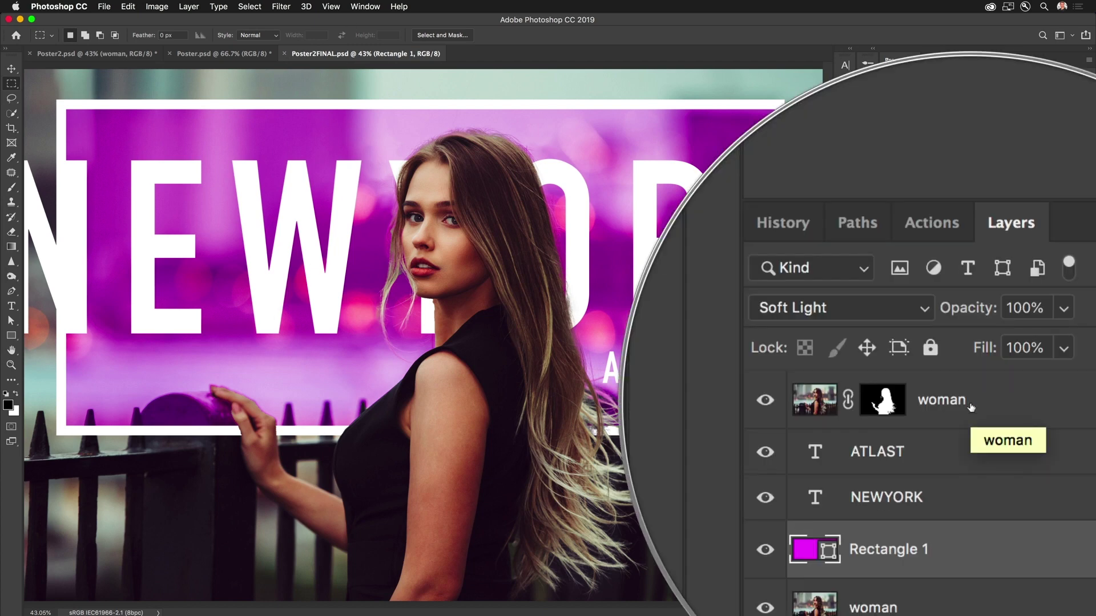
Step: Switch to Poster2.psd and hide every layer except the woman photo
left_click(62, 56)
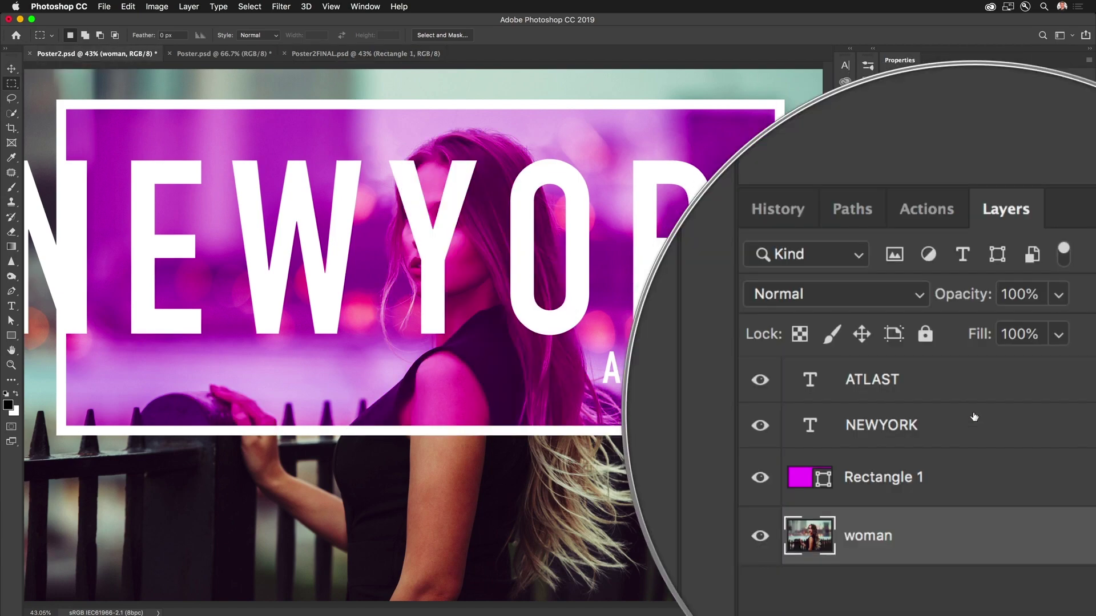
left_click(887, 461, "alt")
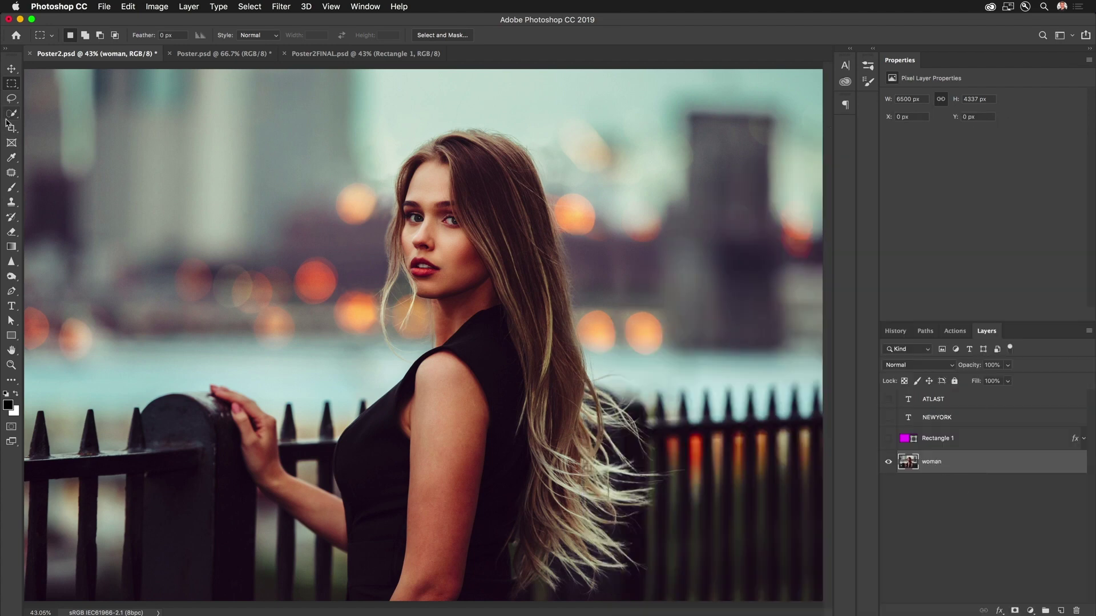
Step: Lasso a freehand outline around the woman's face
left_click(11, 99)
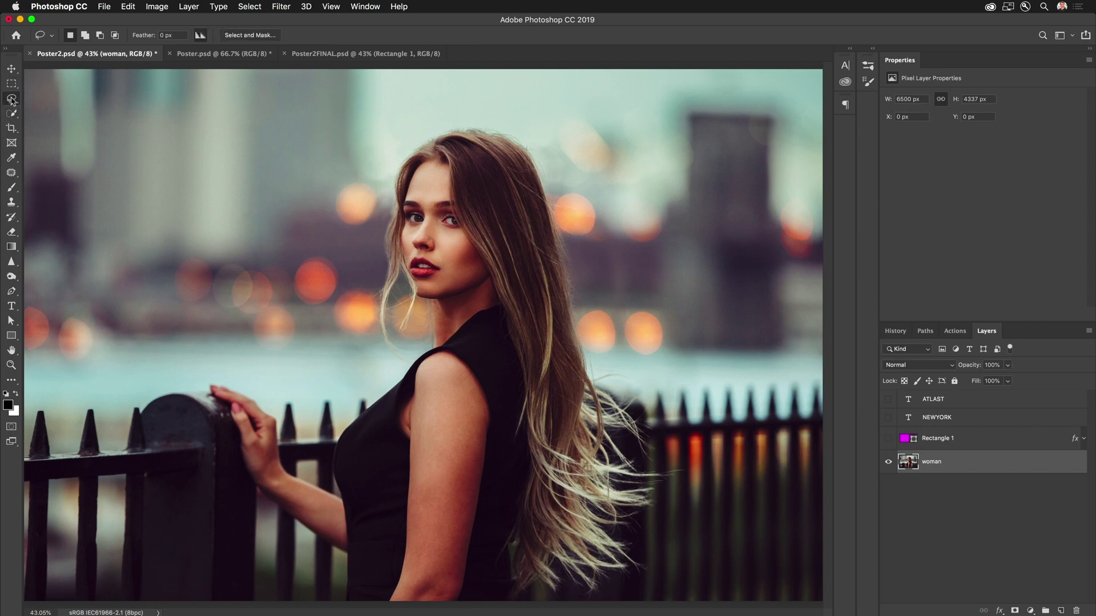
mouse_move(404, 238)
left_mouse_down()
mouse_move(438, 176)
mouse_move(497, 247)
mouse_move(433, 295)
mouse_move(412, 269)
left_mouse_up()
left_click(12, 114)
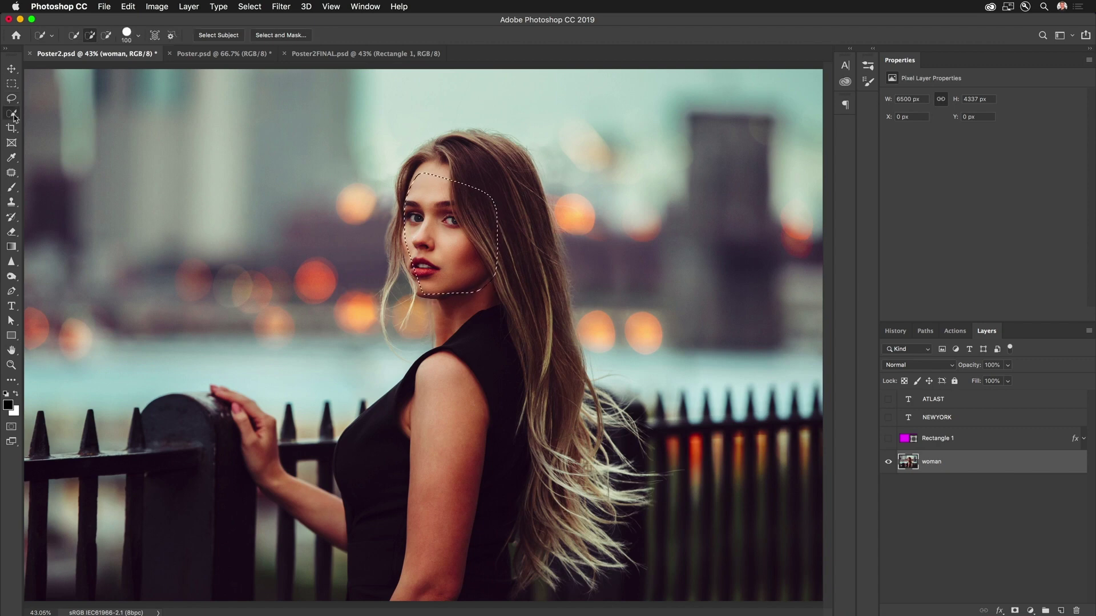
Step: Add her hair, shoulder and torso to the selection with the Quick Selection brush
left_click(14, 117)
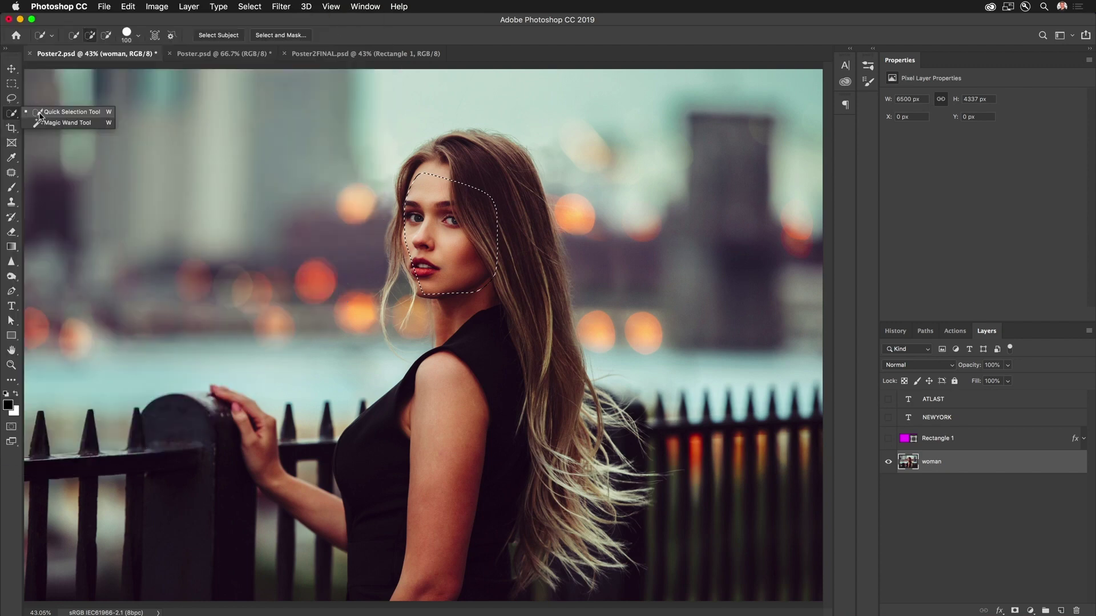
left_click(43, 113)
left_click_drag(461, 182, 508, 338)
mouse_move(473, 428)
left_mouse_down()
mouse_move(413, 488)
mouse_move(373, 474)
mouse_move(381, 466)
left_mouse_up()
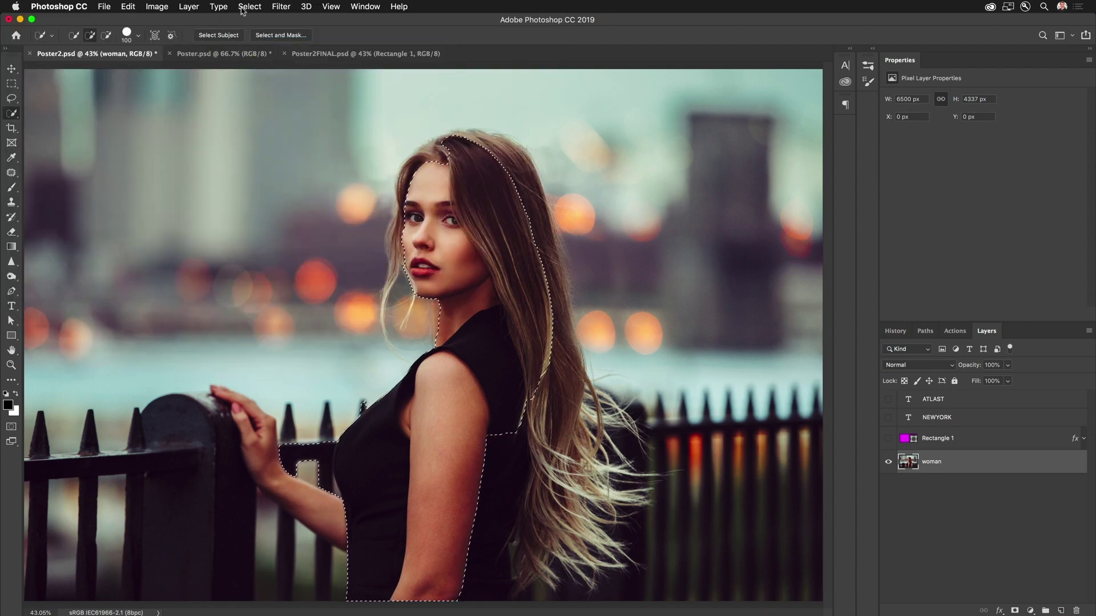
left_click(244, 7)
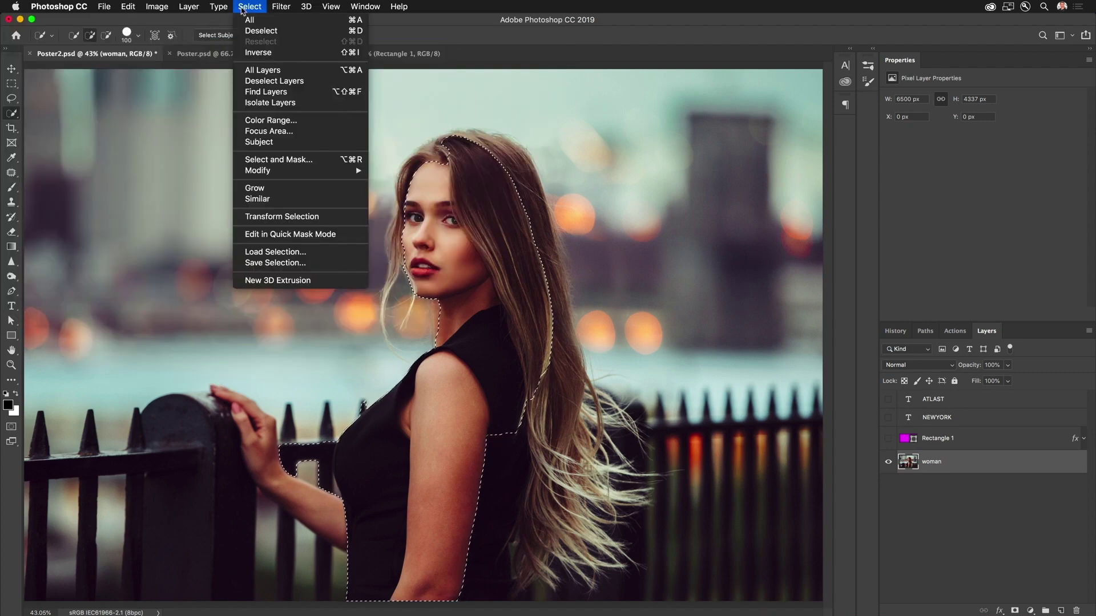
Step: Use Select Subject to select the whole woman, then zoom in on the photo
left_click(294, 148)
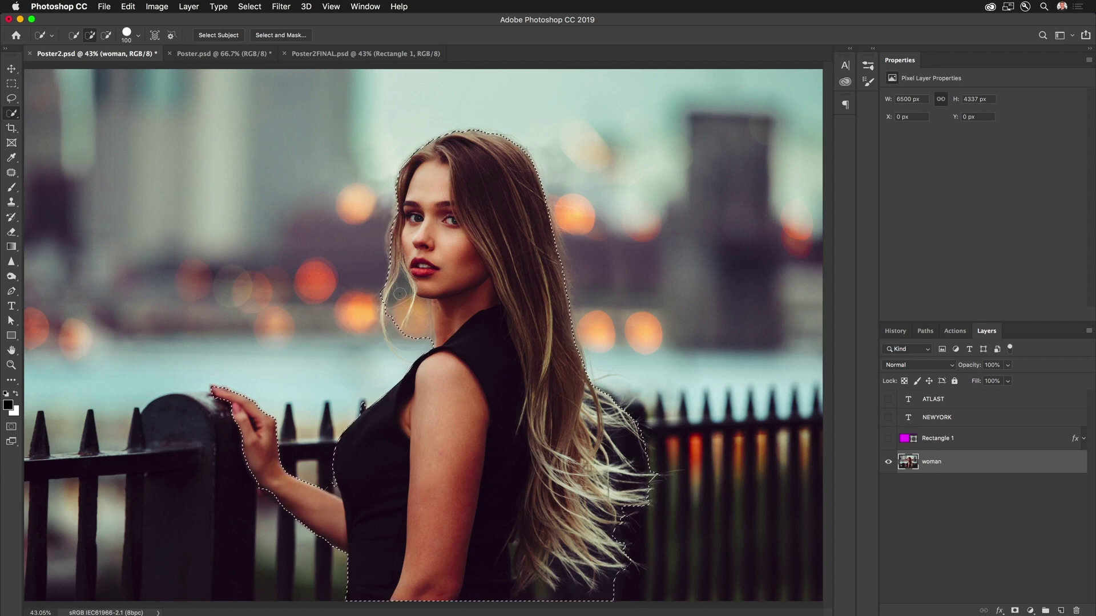
key("super+plus")
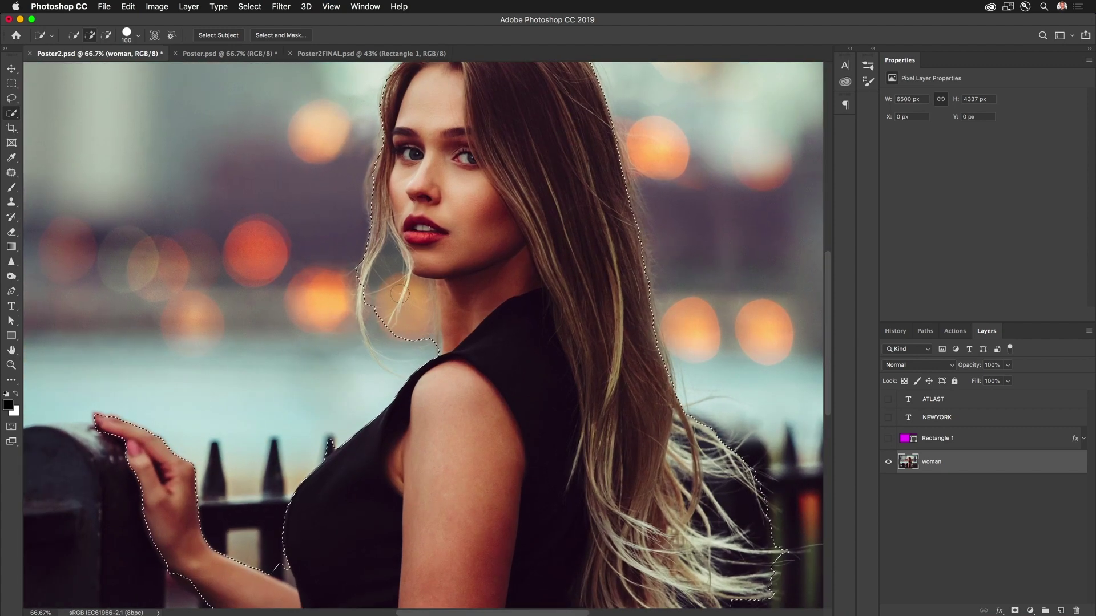
left_click(6, 117)
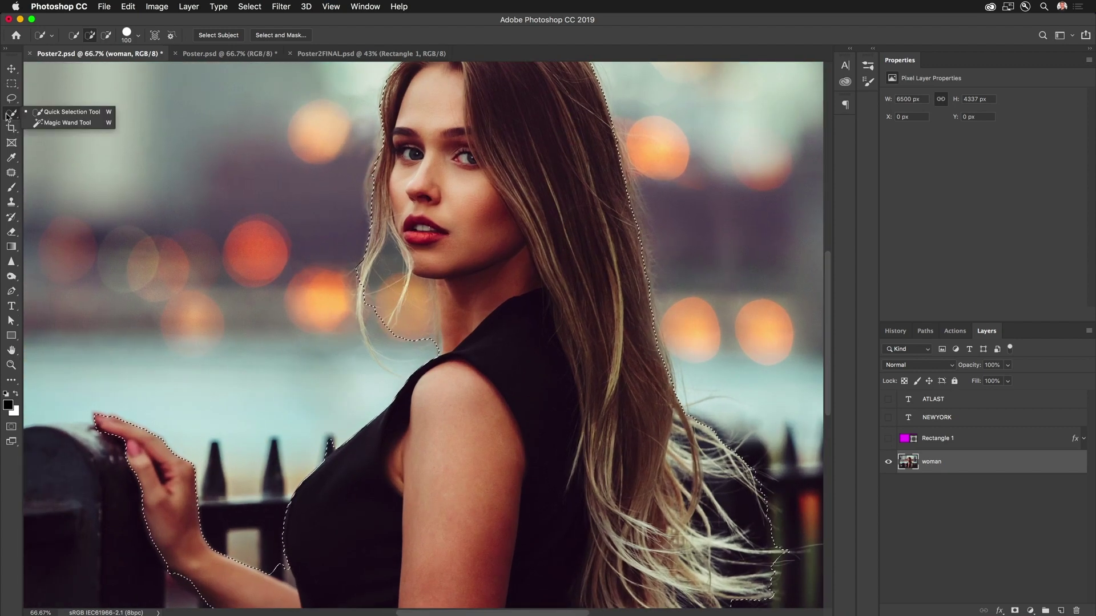
left_click(32, 117)
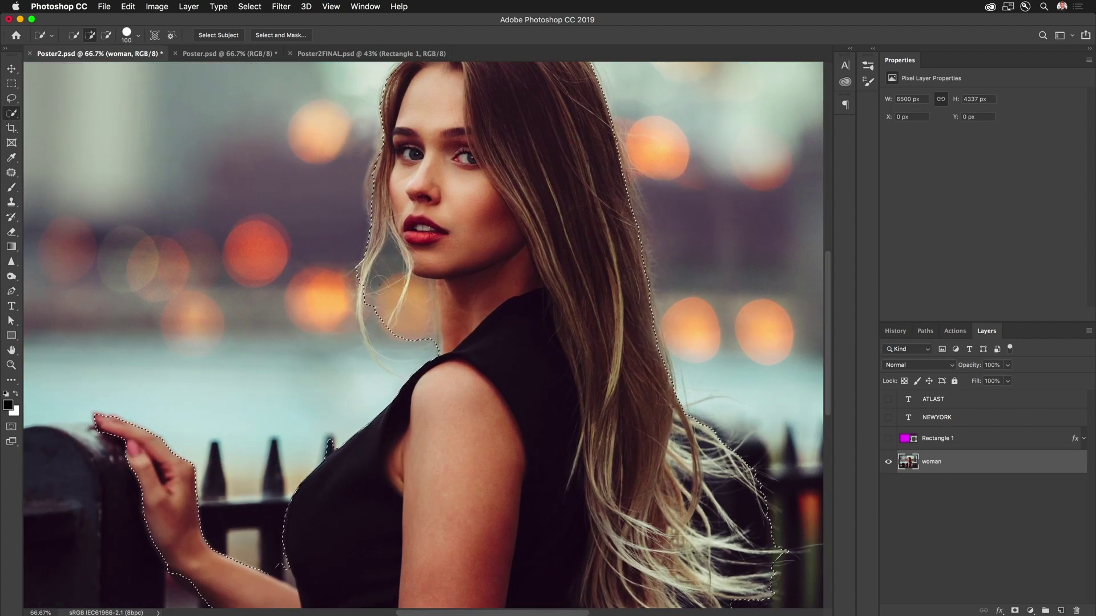
Step: Subtract the background gaps beside her cheek, between hair and neck, and at the lower-right hair
key("alt")
left_click(384, 267, "alt")
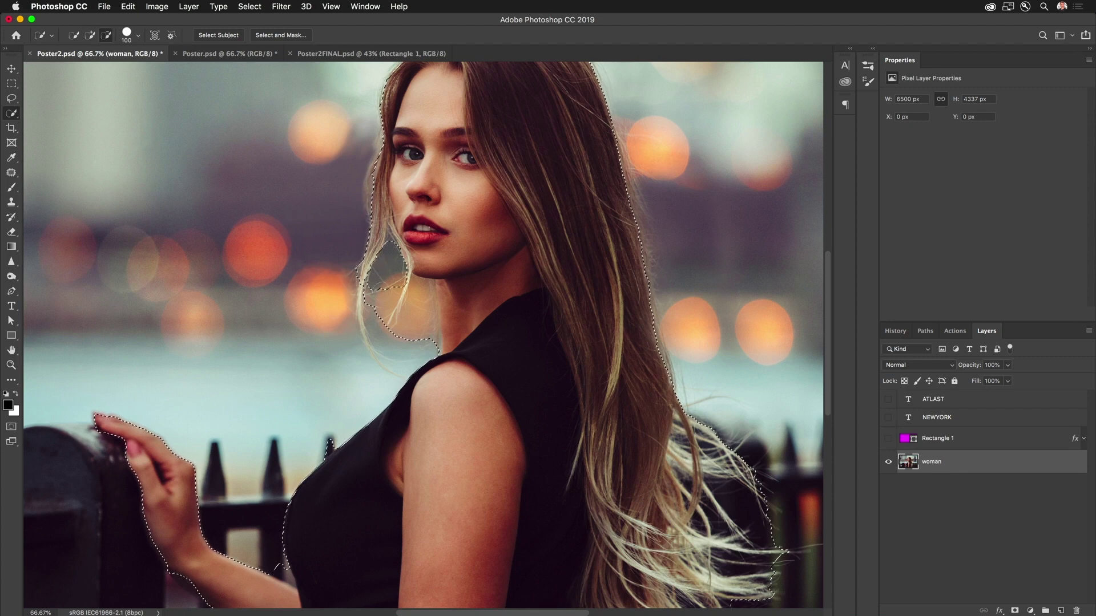
left_click(416, 314, "alt")
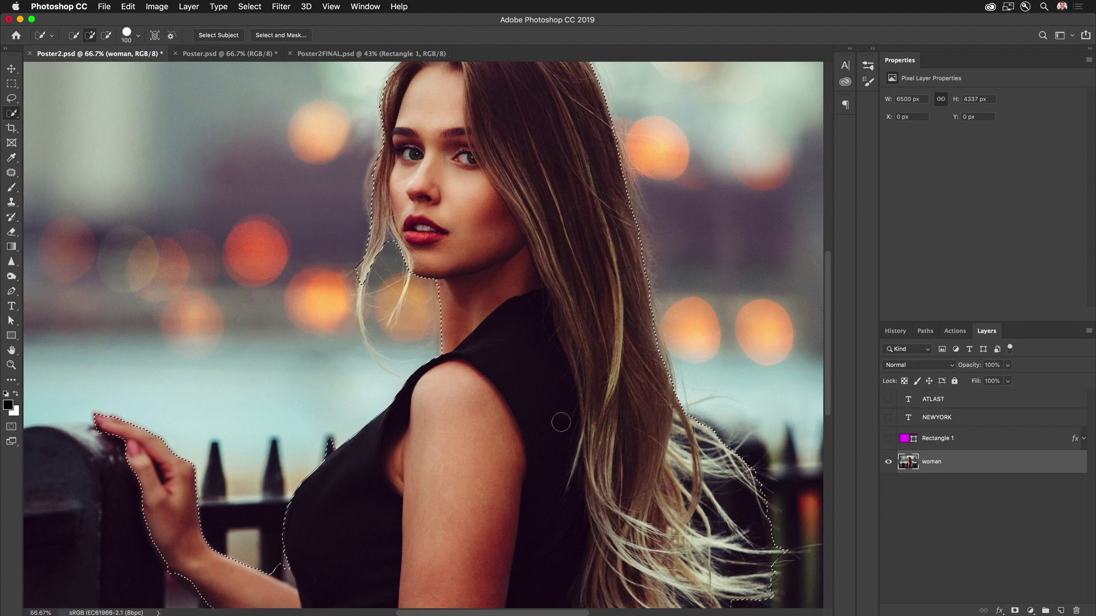
left_click_drag(516, 315, 481, 257)
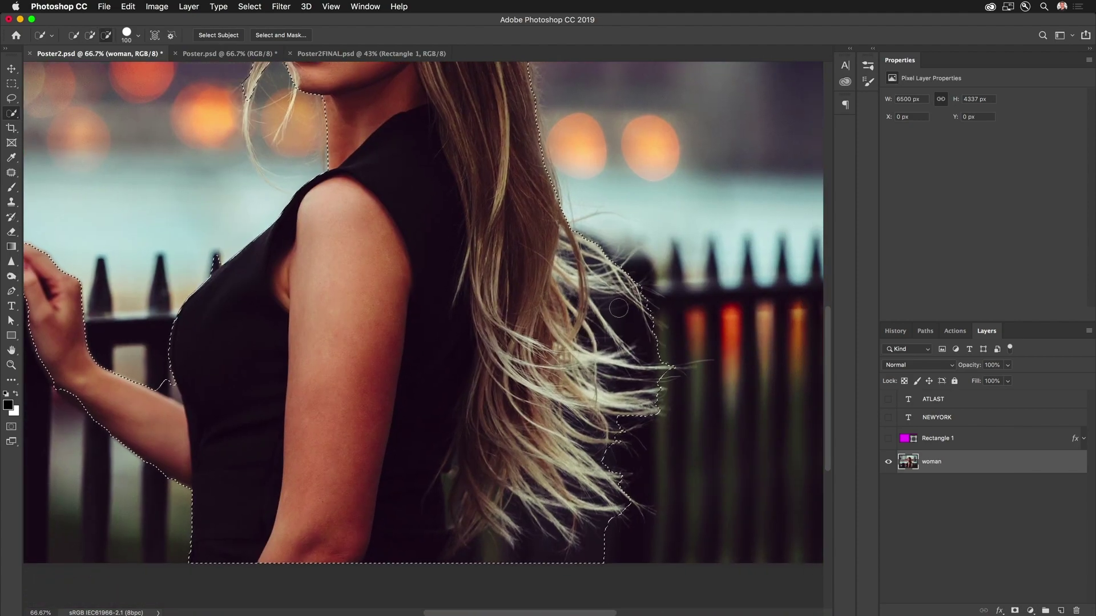
left_click_drag(599, 552, 472, 559)
scroll(188, 303, "up", 5)
scroll(188, 303, "left", 5)
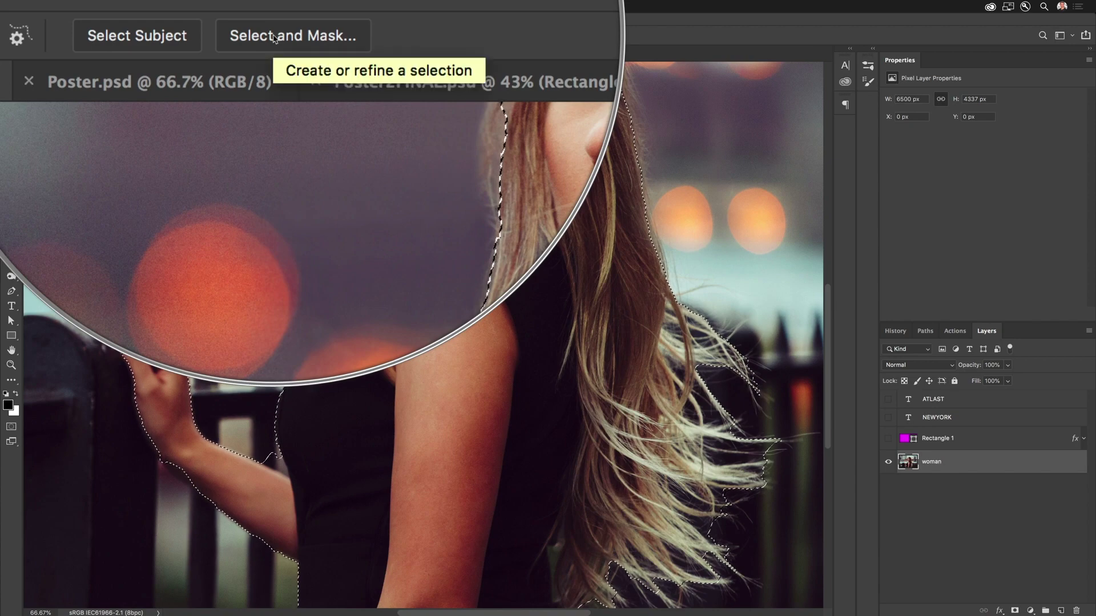
Step: In Select and Mask, try a black overlay, then set it back to red ff0000
left_click(274, 35)
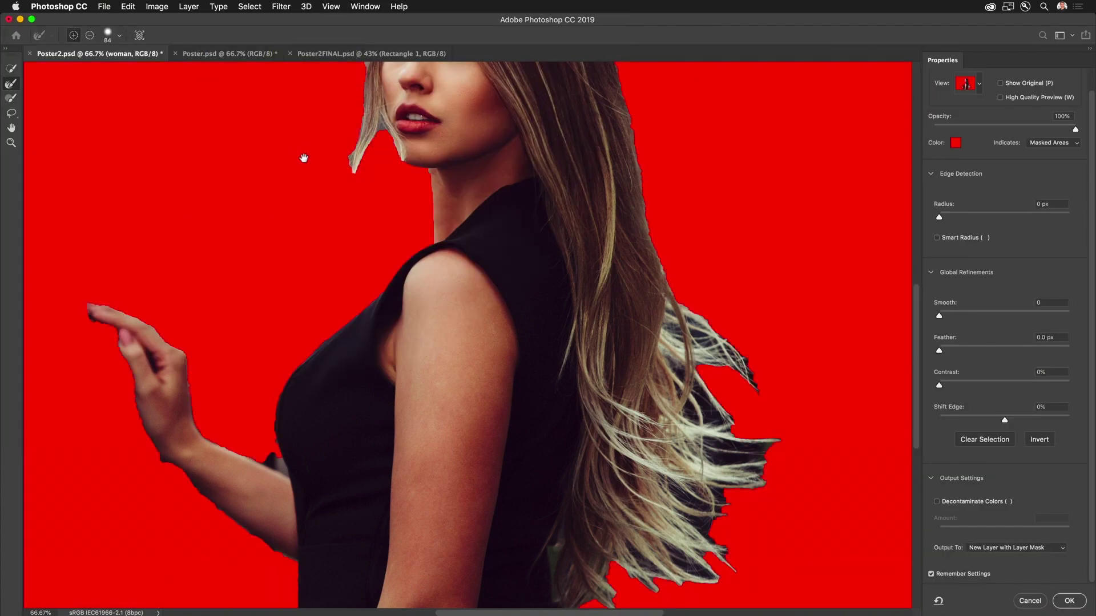
mouse_move(496, 262)
left_mouse_down()
mouse_move(502, 350)
mouse_move(505, 273)
left_mouse_up()
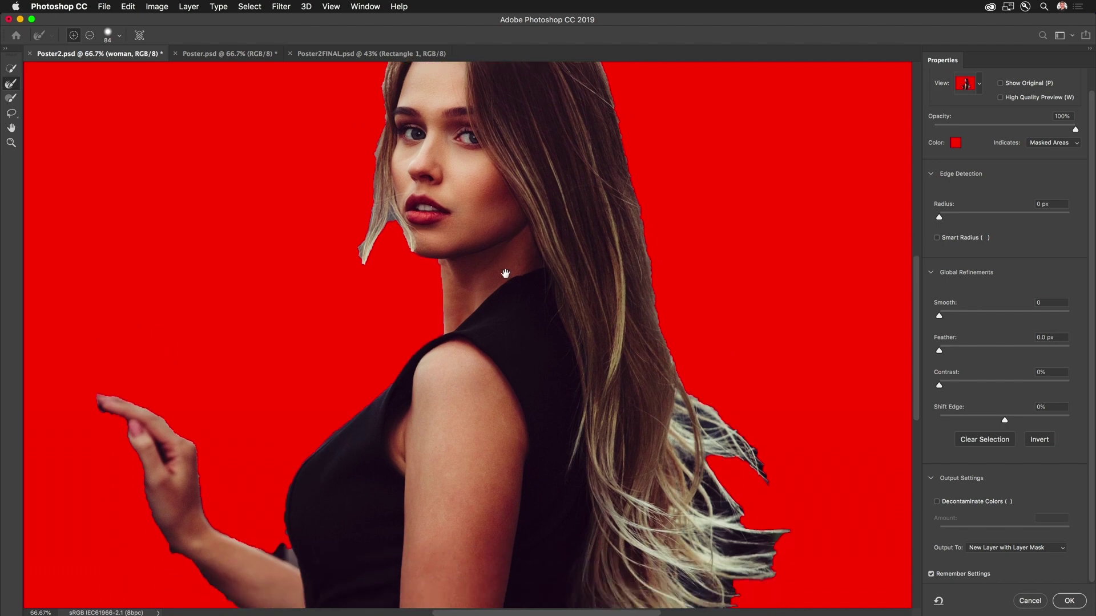
left_click(956, 144)
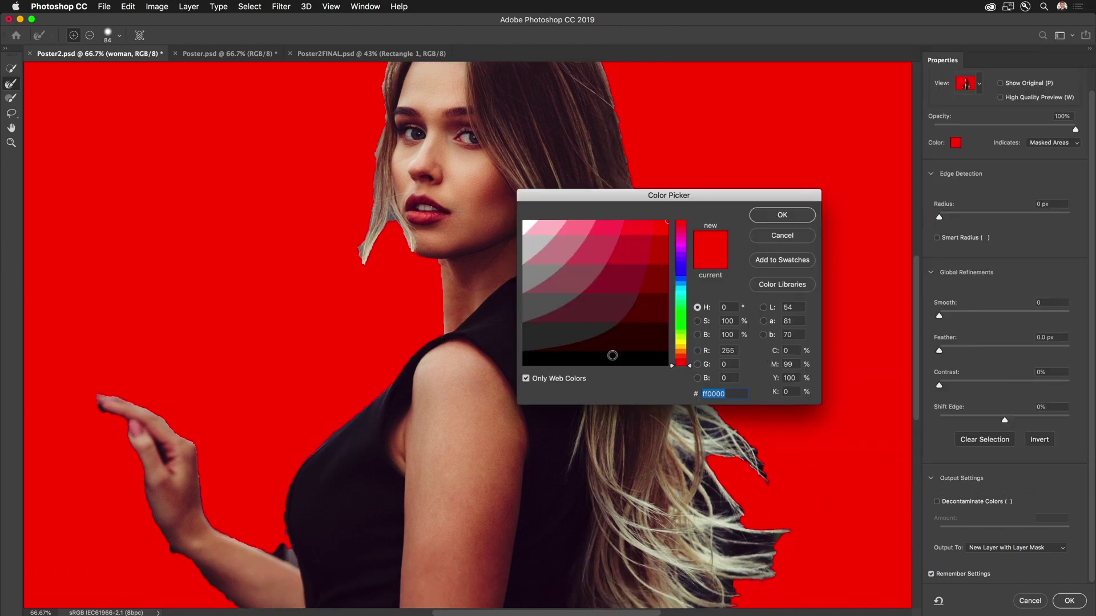
left_click_drag(612, 355, 615, 365)
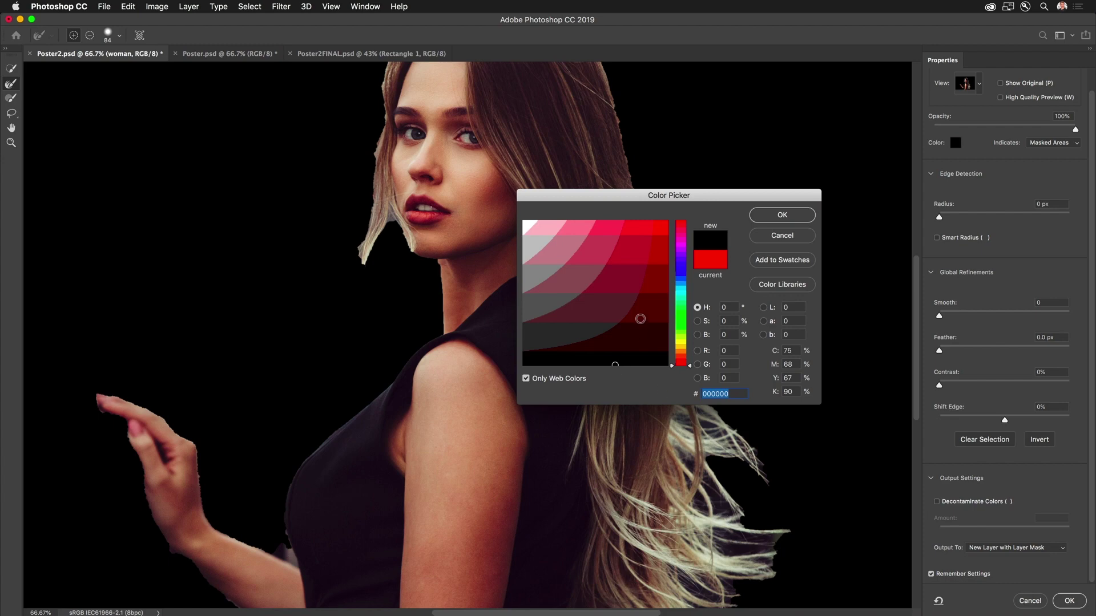
left_click(663, 223)
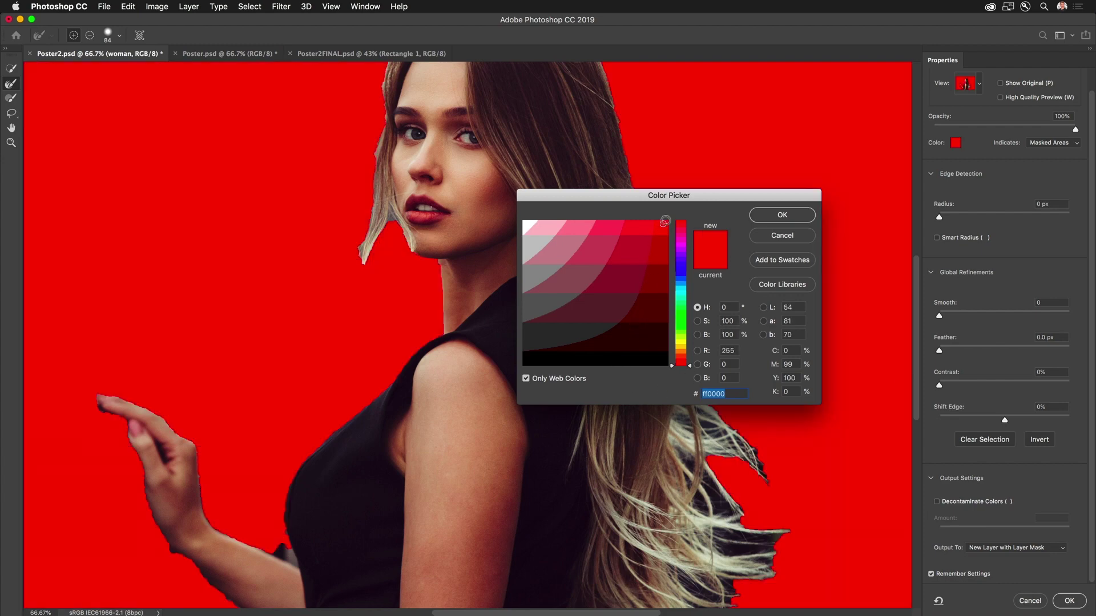
left_click(764, 215)
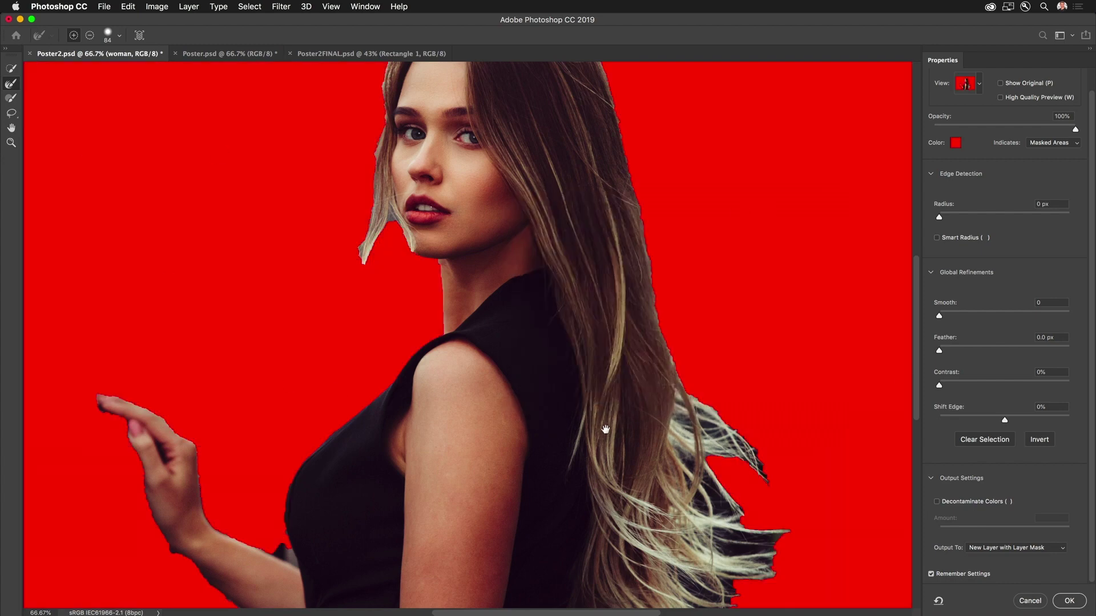
left_click_drag(606, 429, 484, 325)
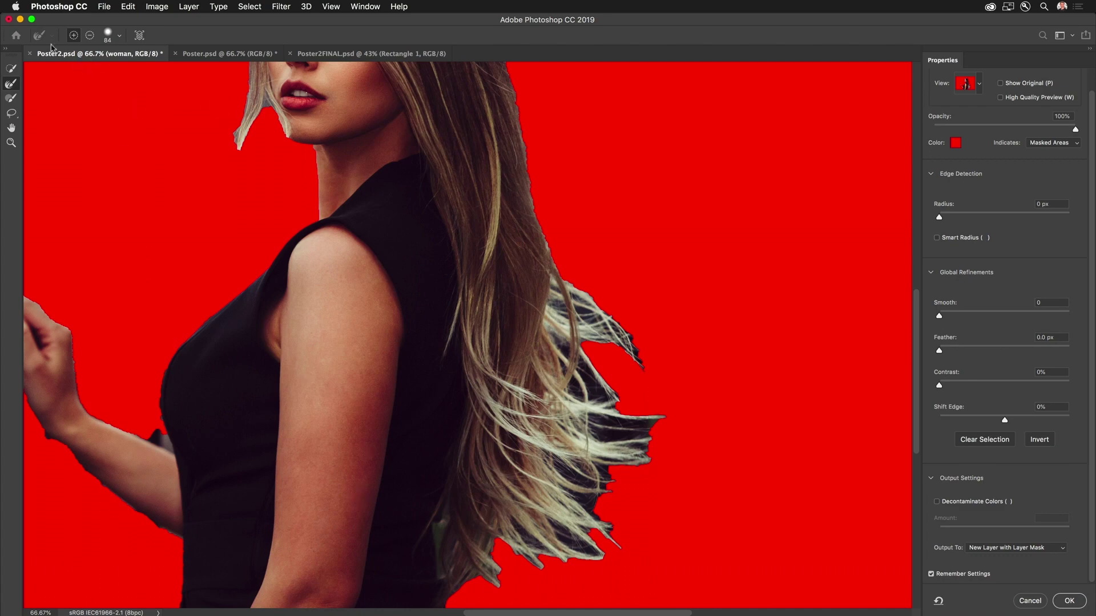
Step: Set the Refine Edge Brush to 112 px and refine the lower and upper flying hair strands
left_click(120, 38)
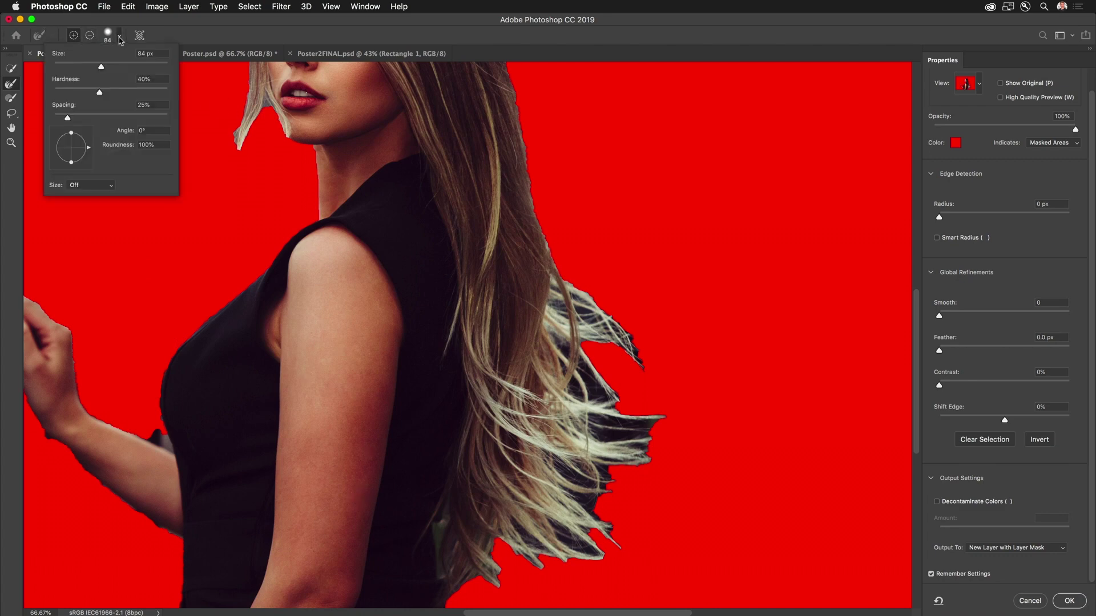
left_click(114, 67)
left_click(573, 359)
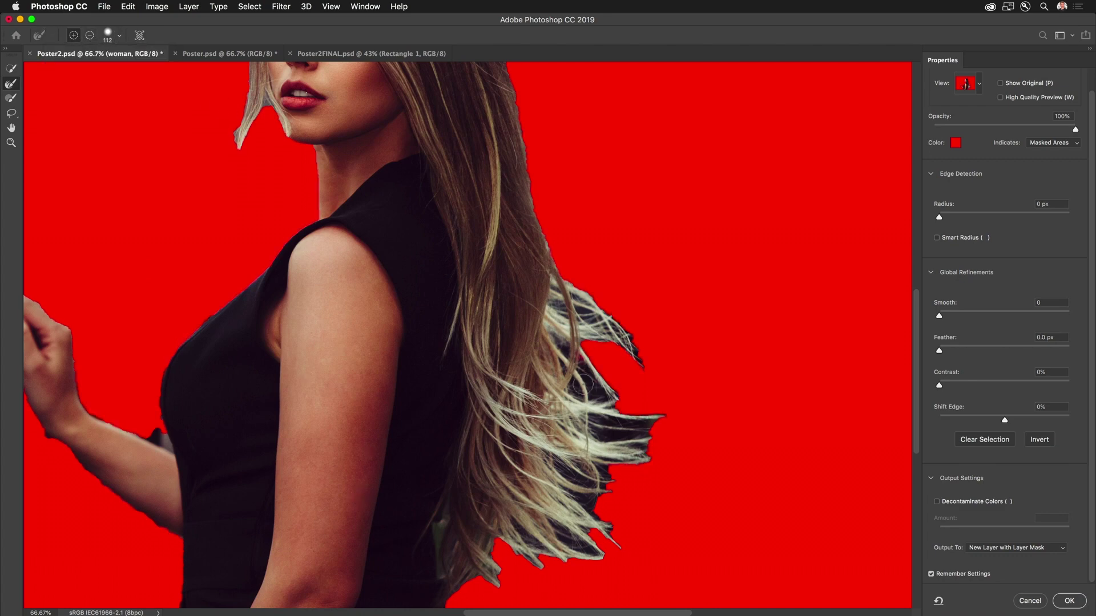
mouse_move(593, 394)
left_mouse_down()
mouse_move(619, 399)
mouse_move(576, 389)
mouse_move(650, 428)
mouse_move(621, 434)
mouse_move(594, 488)
mouse_move(562, 468)
mouse_move(591, 502)
mouse_move(585, 522)
mouse_move(604, 532)
mouse_move(593, 545)
mouse_move(556, 528)
mouse_move(518, 554)
mouse_move(499, 515)
mouse_move(510, 520)
left_mouse_up()
mouse_move(556, 283)
left_mouse_down()
mouse_move(606, 311)
mouse_move(639, 364)
mouse_move(554, 302)
mouse_move(549, 245)
left_mouse_up()
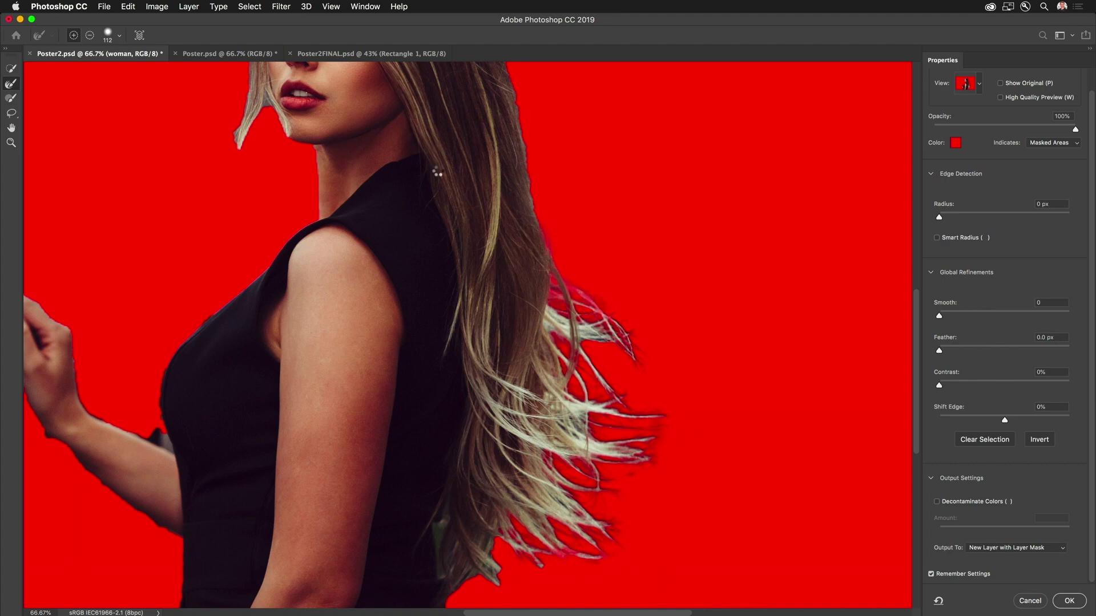
left_click_drag(447, 152, 565, 421)
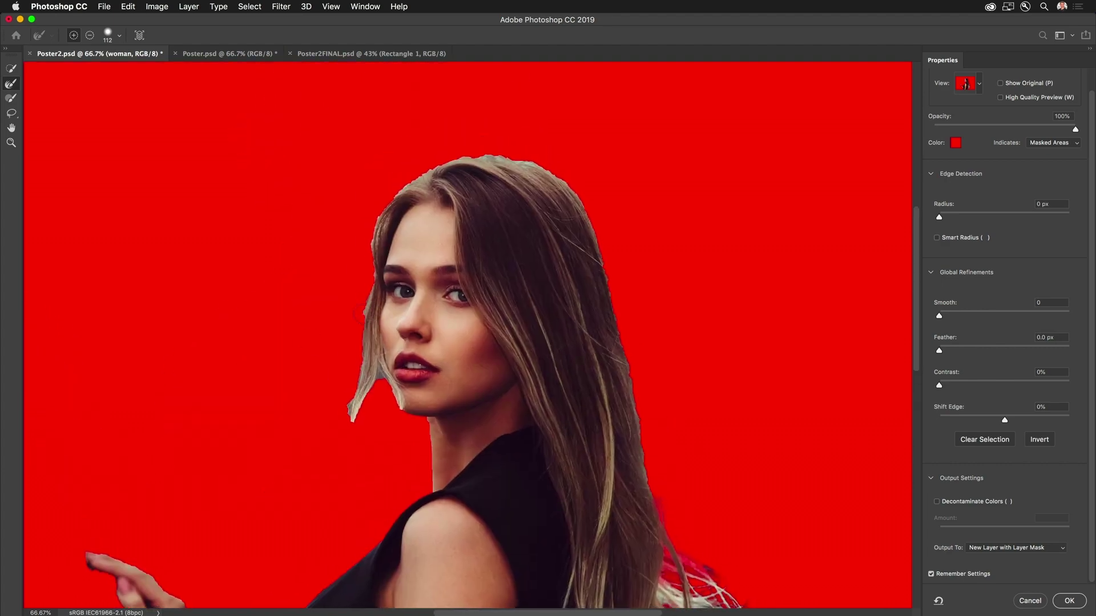
Step: Refine the top and right hair edges and the loose hair tip on the left
mouse_move(430, 164)
left_mouse_down()
mouse_move(524, 154)
mouse_move(588, 201)
left_mouse_up()
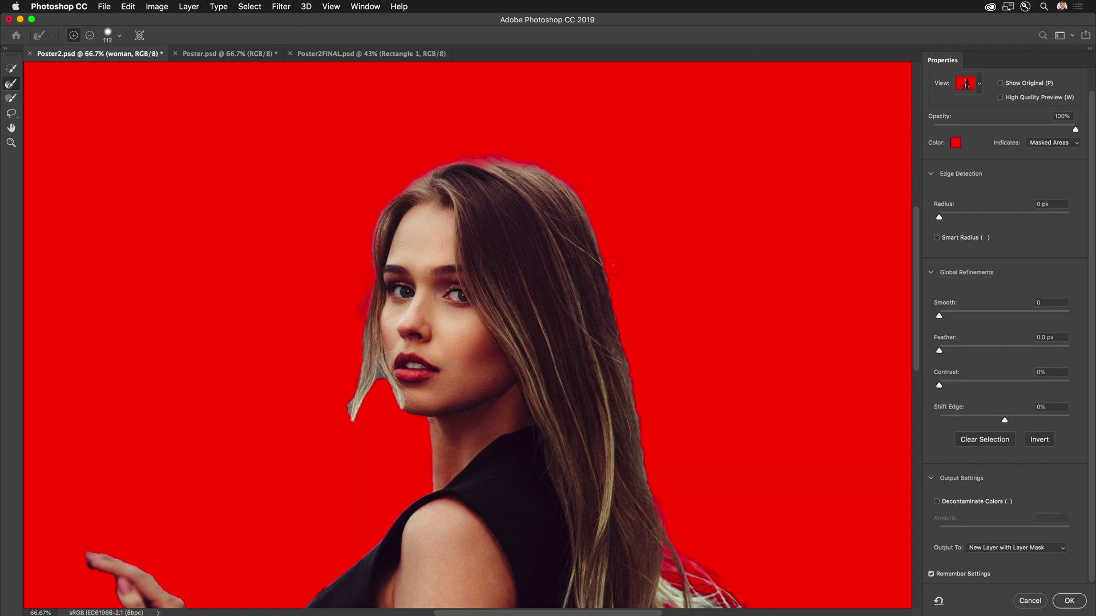
left_click_drag(629, 346, 656, 435)
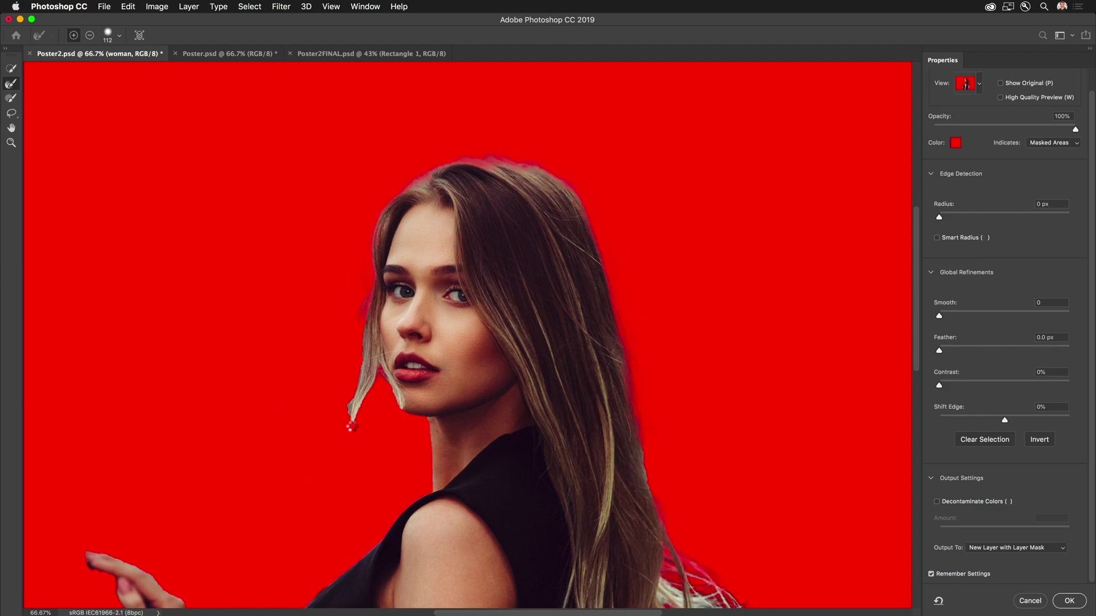
left_click_drag(351, 427, 377, 402)
left_click_drag(343, 424, 360, 487)
left_click_drag(337, 419, 346, 435)
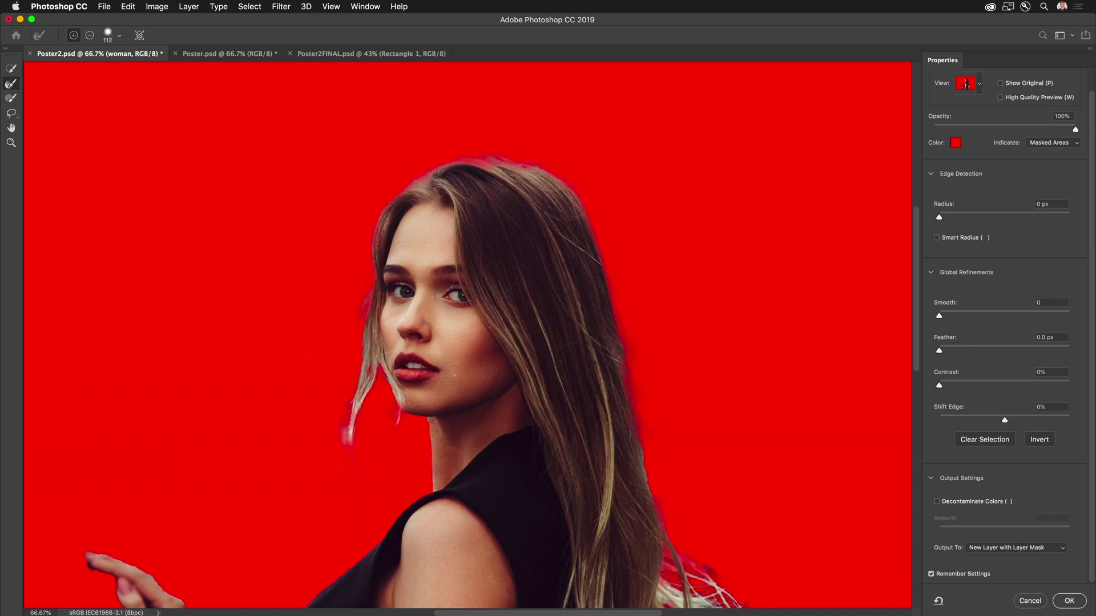
scroll(570, 379, "down", 6)
scroll(569, 378, "right", 3)
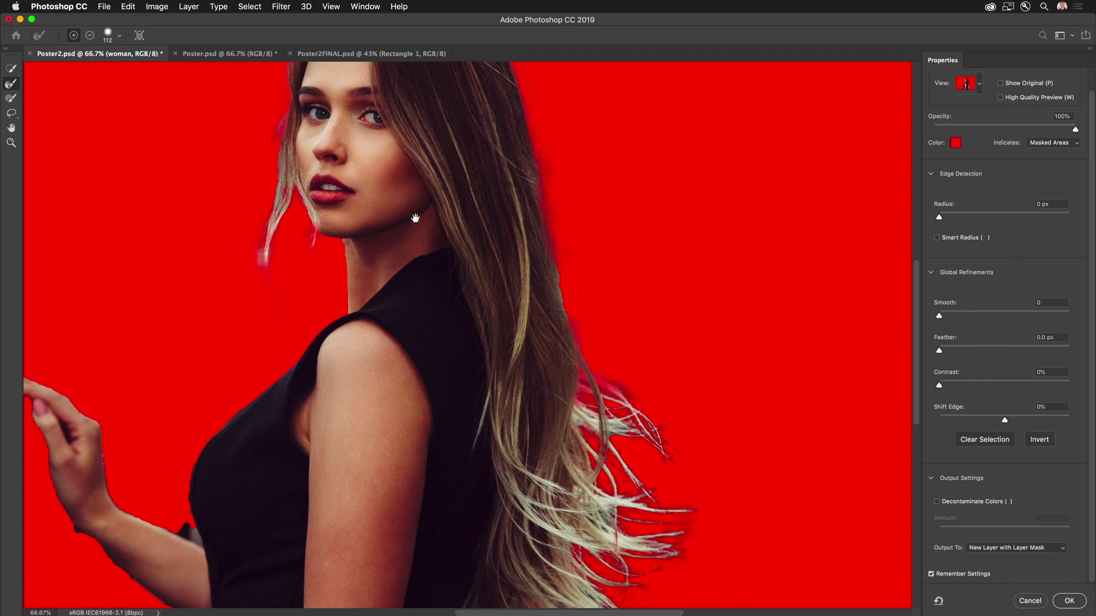
mouse_move(416, 215)
left_mouse_down()
mouse_move(489, 286)
mouse_move(499, 200)
mouse_move(472, 221)
left_mouse_up()
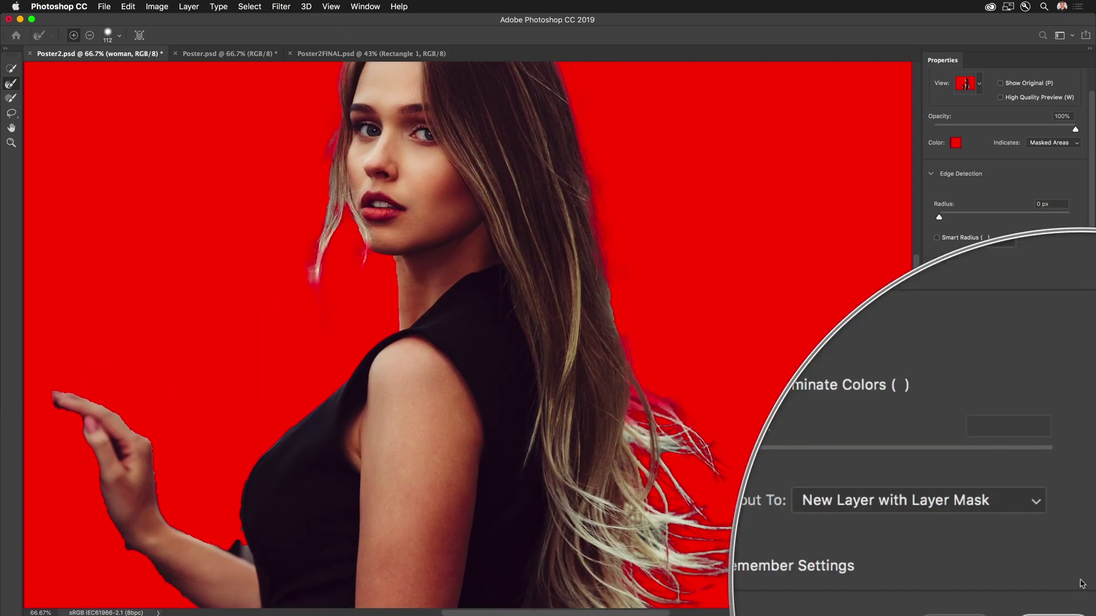
left_click(1019, 549)
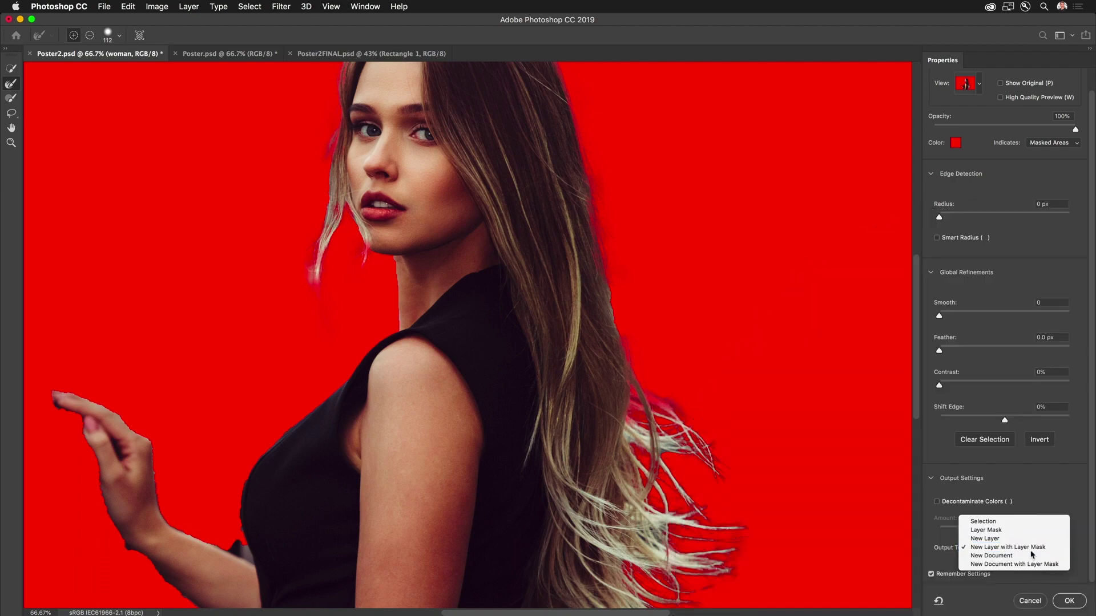
Step: Output the refined selection as a New Layer with Layer Mask
left_click(1030, 549)
left_click(1067, 601)
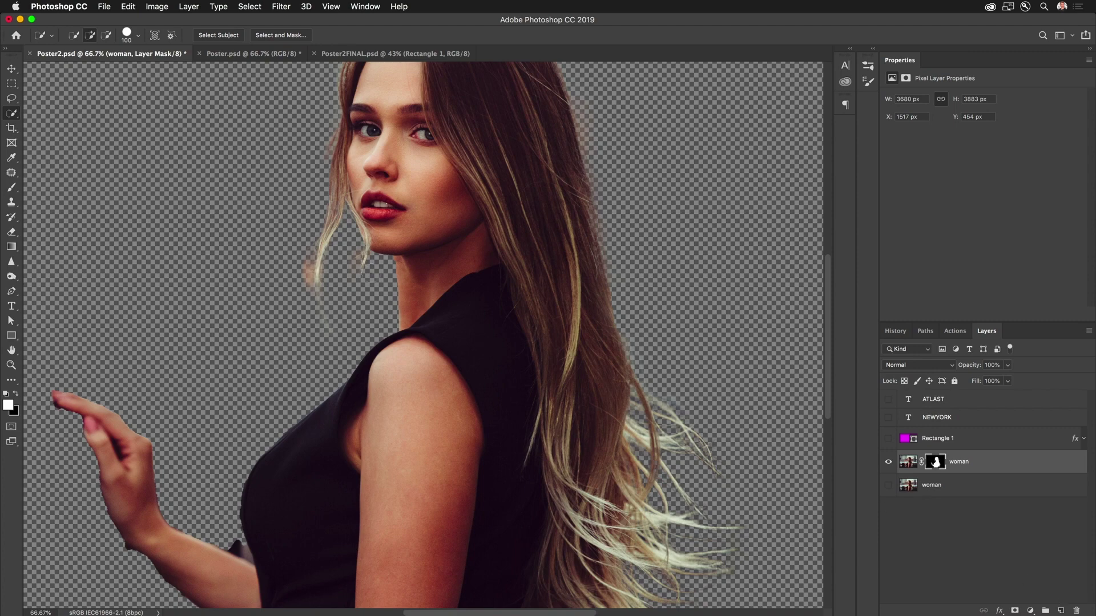
left_click_drag(244, 253, 334, 282)
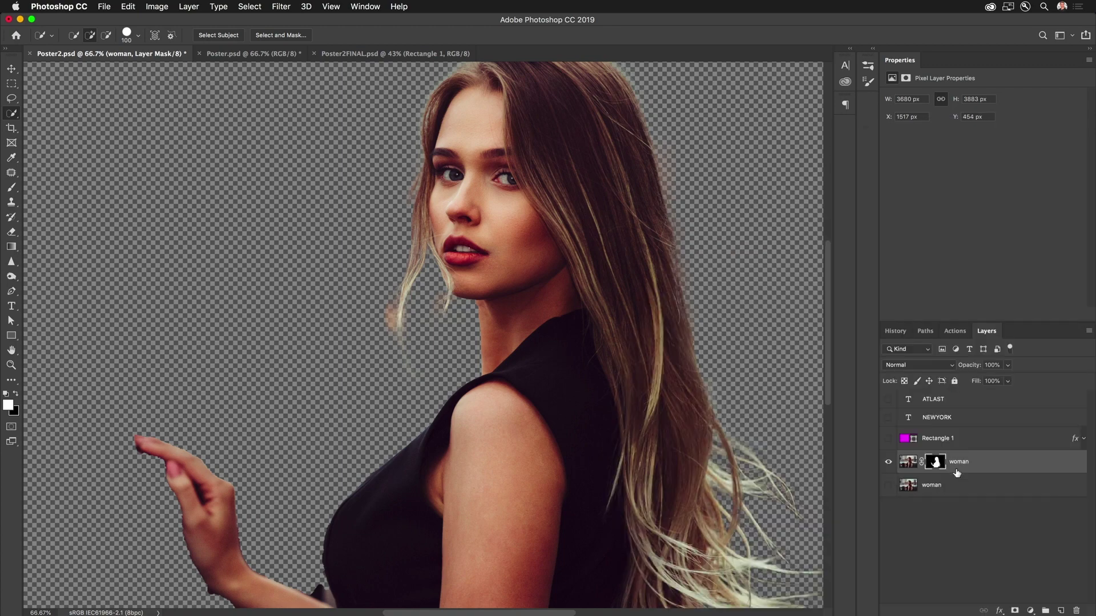
Step: Target the new layer's mask with a black 100 px brush
left_click(938, 463)
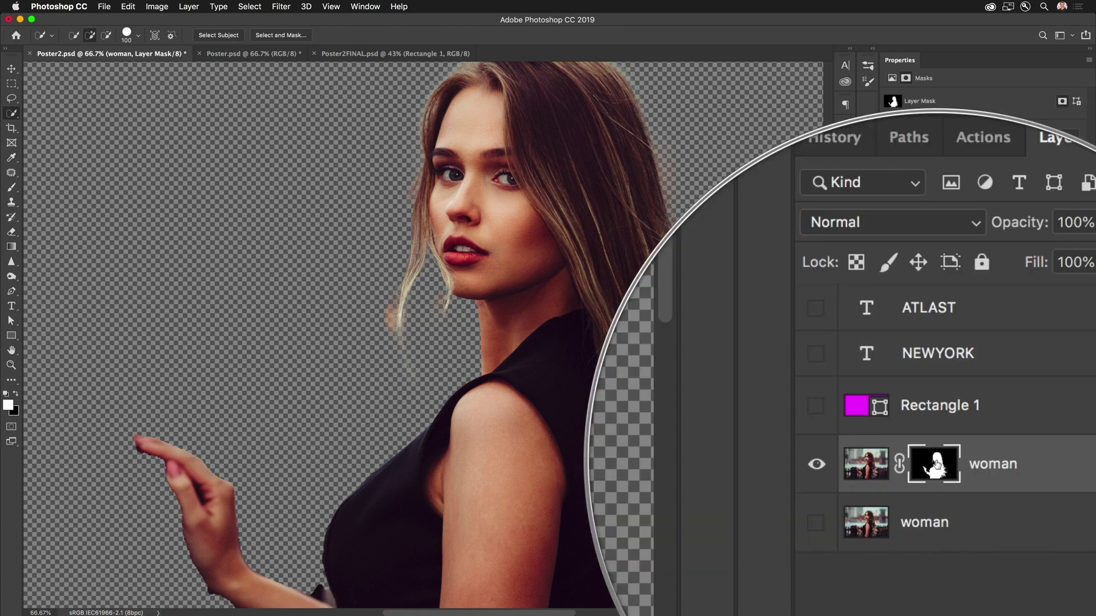
key("b")
left_click(17, 395)
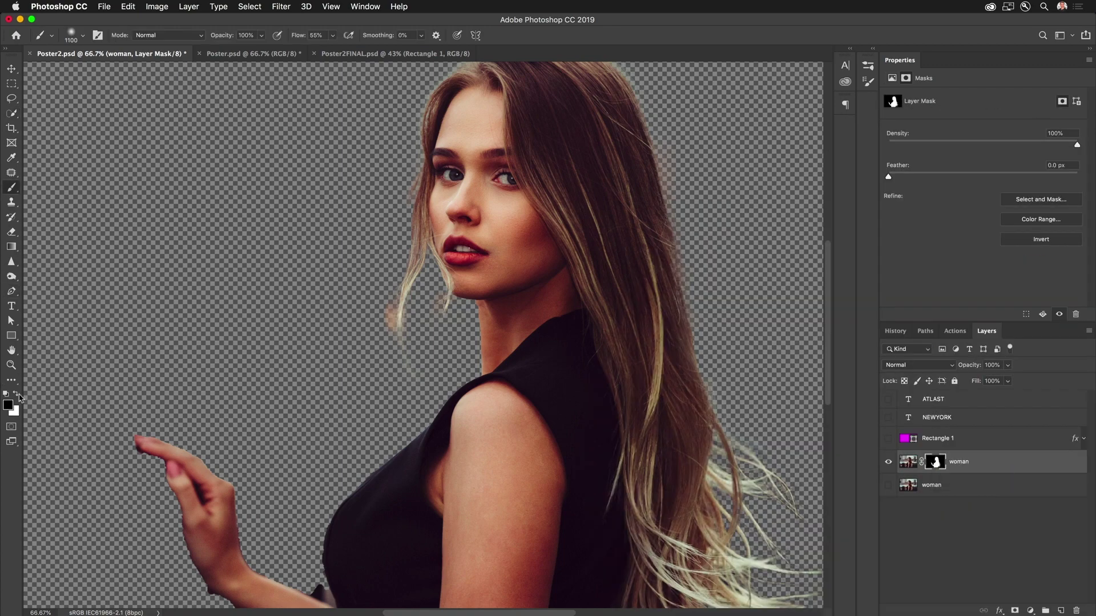
key("bracketleft")
key("bracketleft")
key("bracketleft")
key("bracketleft")
key("bracketleft")
key("bracketleft")
key("bracketleft")
key("bracketleft")
key("bracketleft")
key("bracketleft")
key("bracketleft")
key("bracketleft")
key("bracketleft")
key("bracketleft")
key("bracketleft")
key("bracketleft")
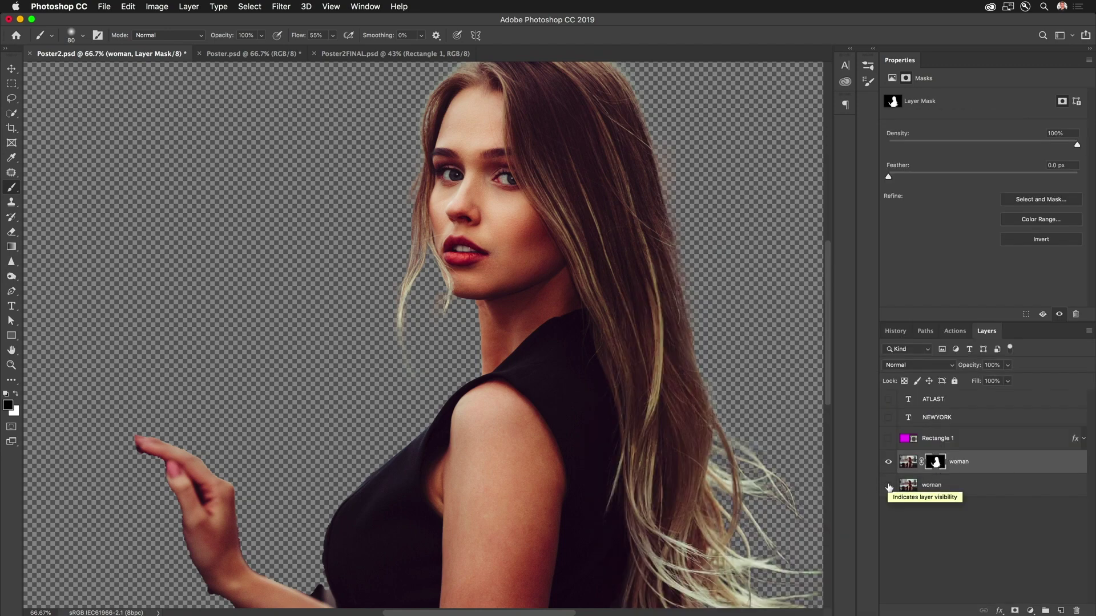
Step: Show all layers, stack the masked woman above the NEWYORK text, and fit the poster in view
left_click(889, 485)
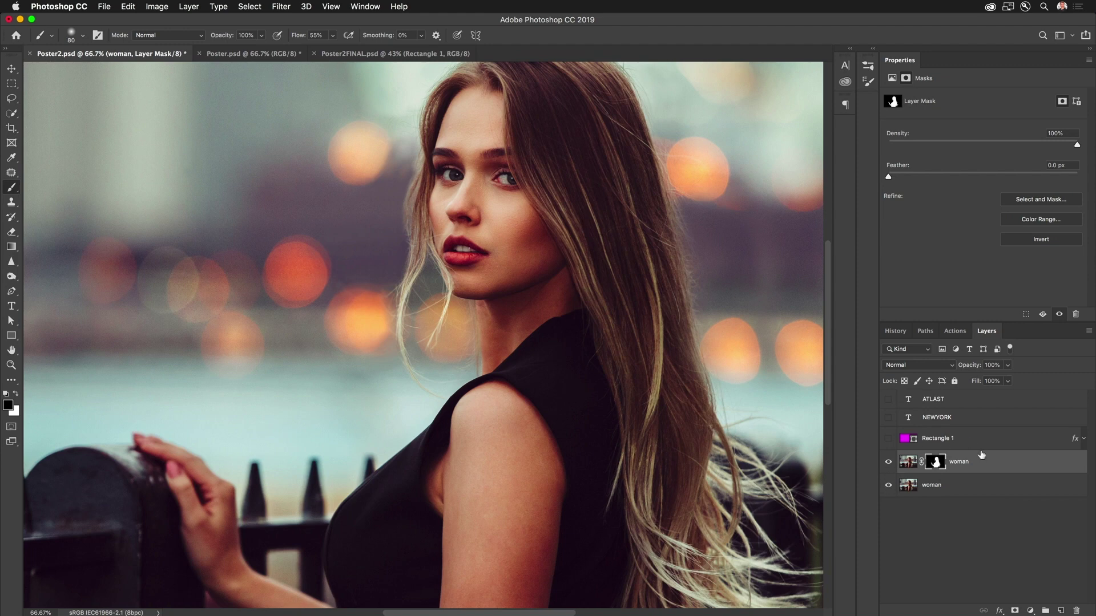
left_click(947, 439)
left_click_drag(888, 400, 888, 439)
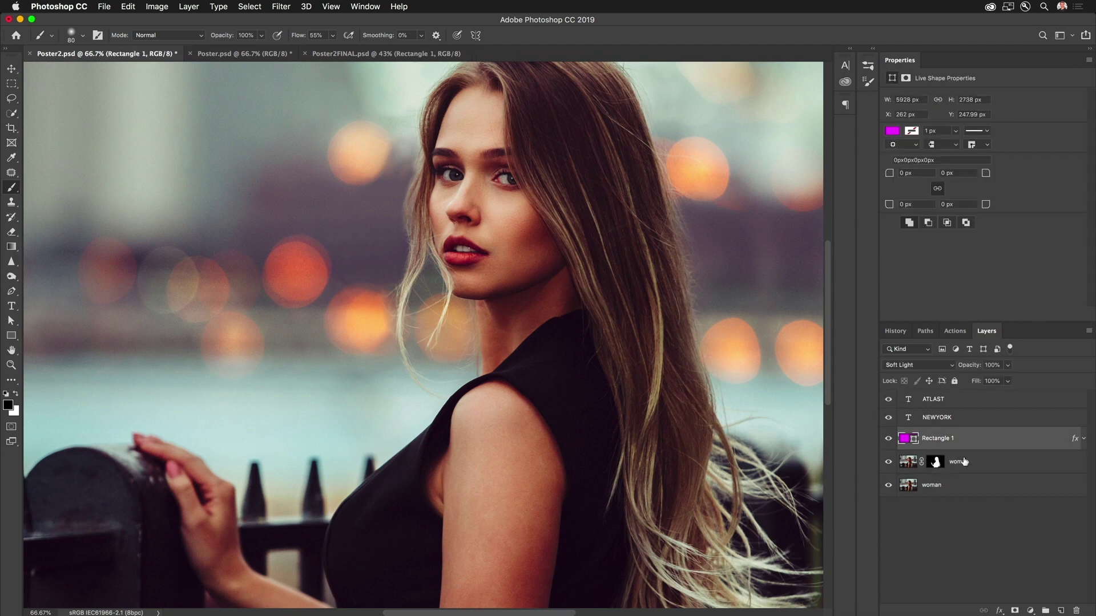
left_click_drag(983, 468, 1006, 395)
key("super+0")
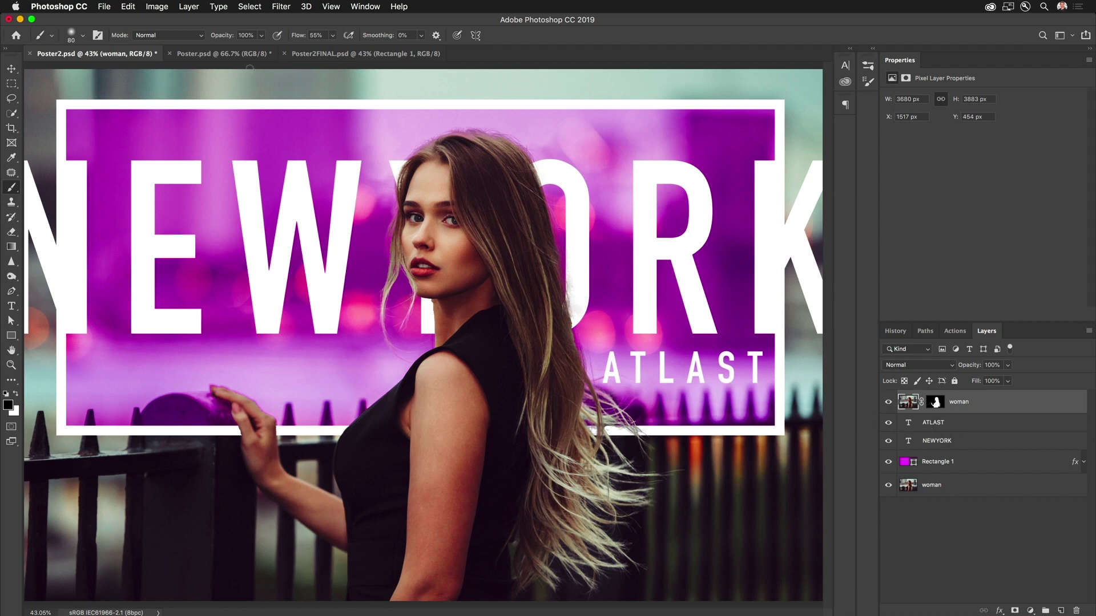
left_click(214, 54)
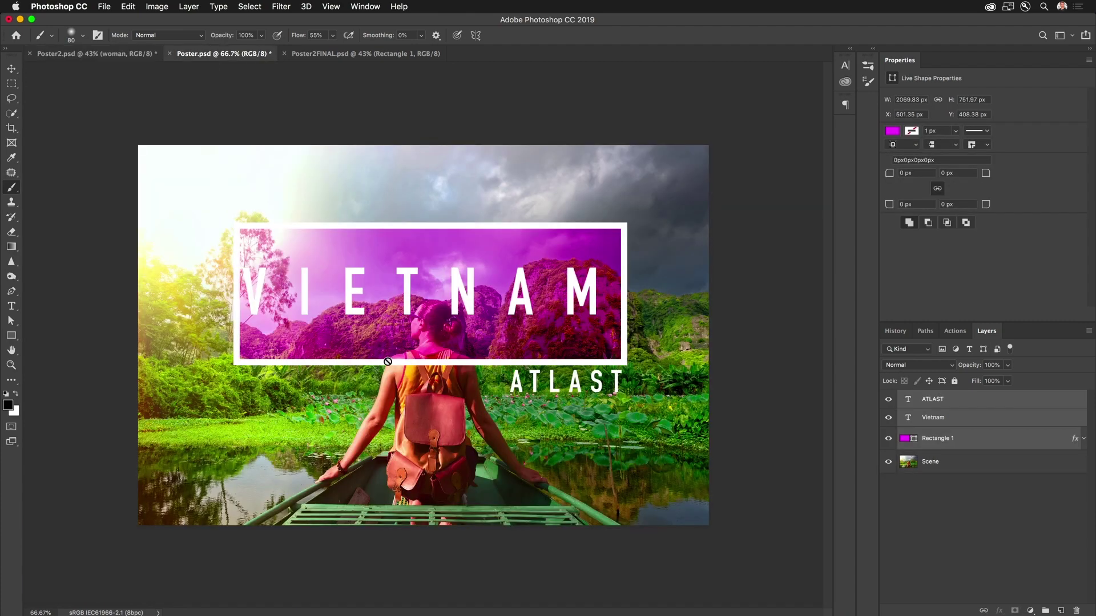
Step: Mask the woman from the Scene layer via Select Subject and move the new layer above the VIETNAM text
left_click(931, 460)
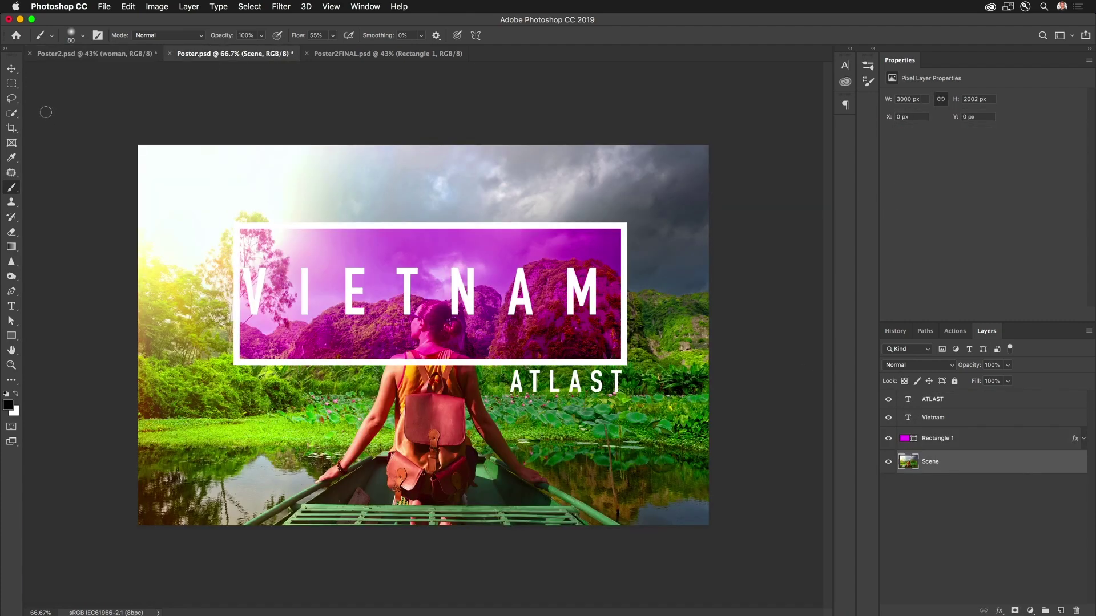
left_click(9, 116)
left_click(65, 112)
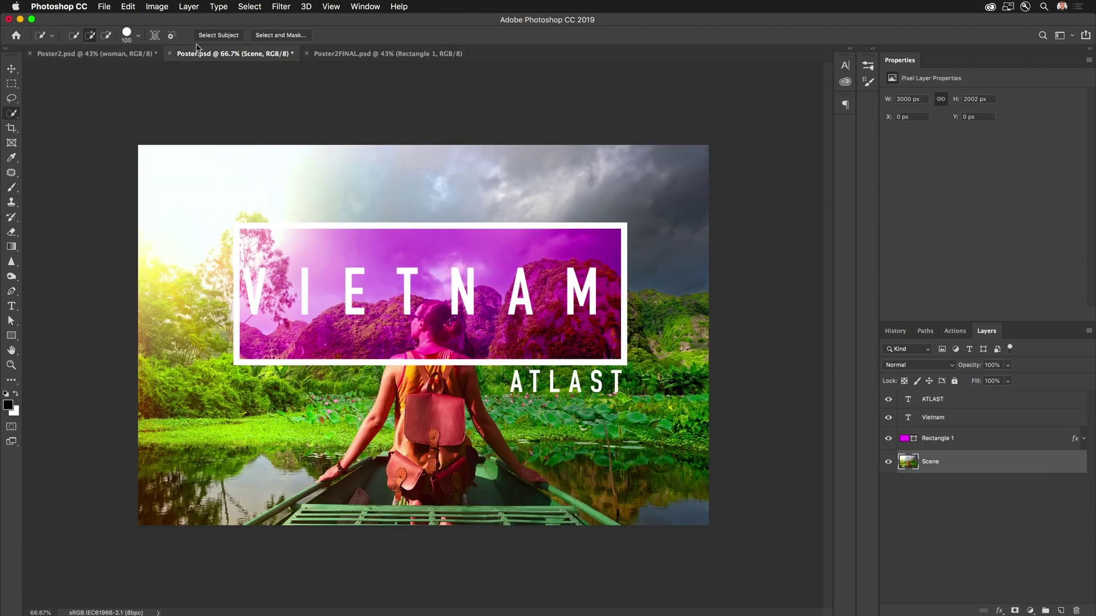
left_click(227, 37)
left_click(270, 37)
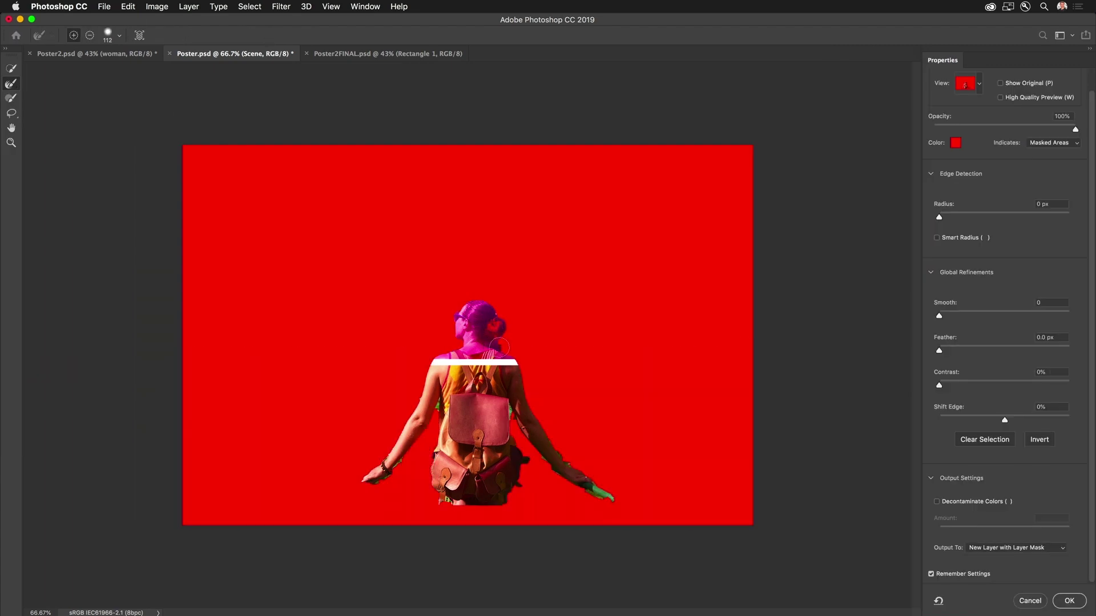
left_click(1068, 603)
left_click(889, 485)
left_click_drag(981, 462, 1019, 401)
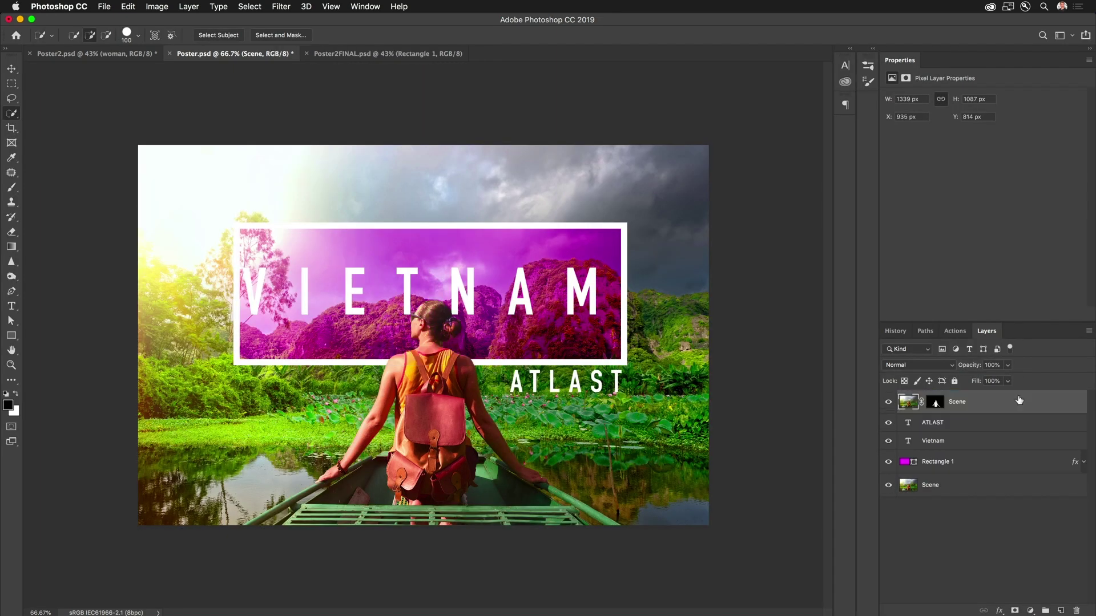